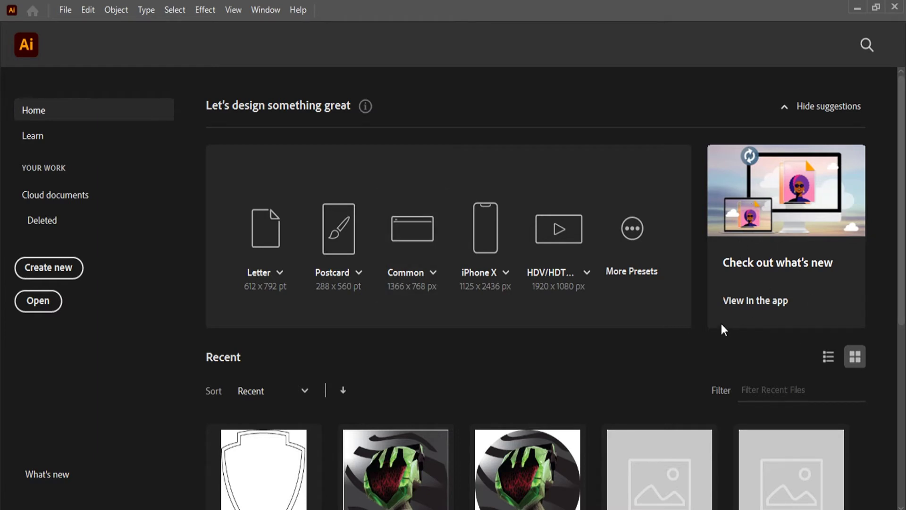
# Start a new document and show the Print presets, with Letter as the starting preset.
pyautogui.scroll(-3, 721, 323)
pyautogui.scroll(-3, 277, 215)
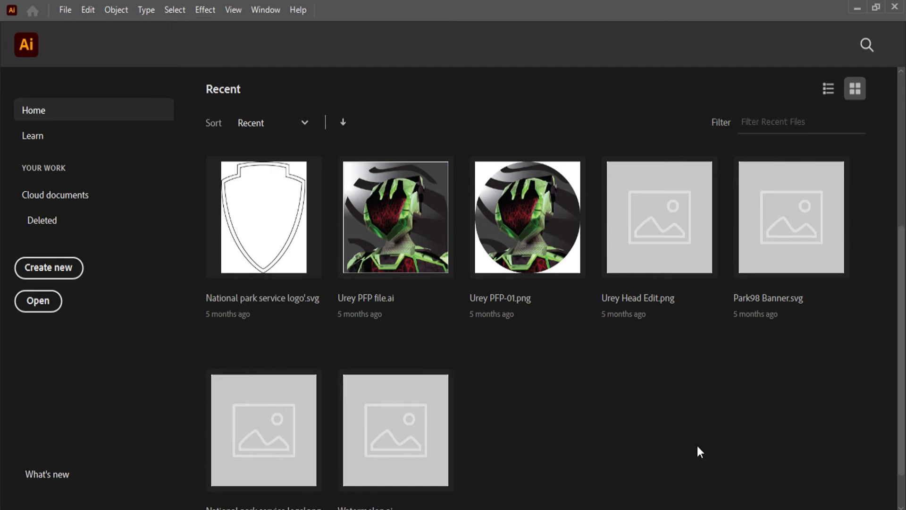
pyautogui.scroll(5, 607, 400)
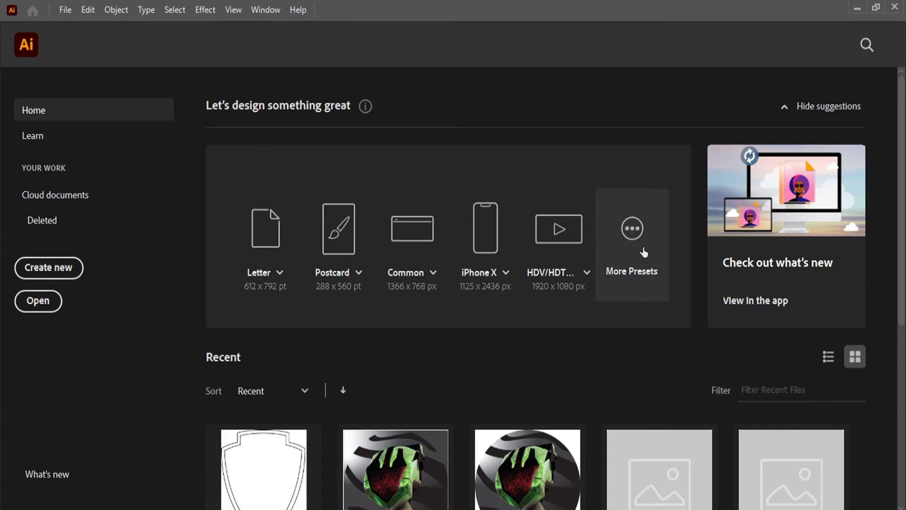
pyautogui.click(633, 236)
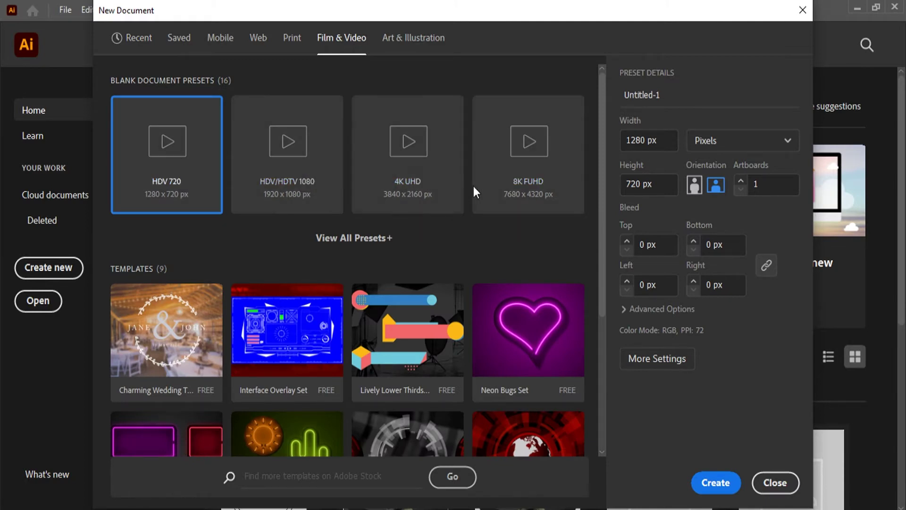
pyautogui.click(288, 43)
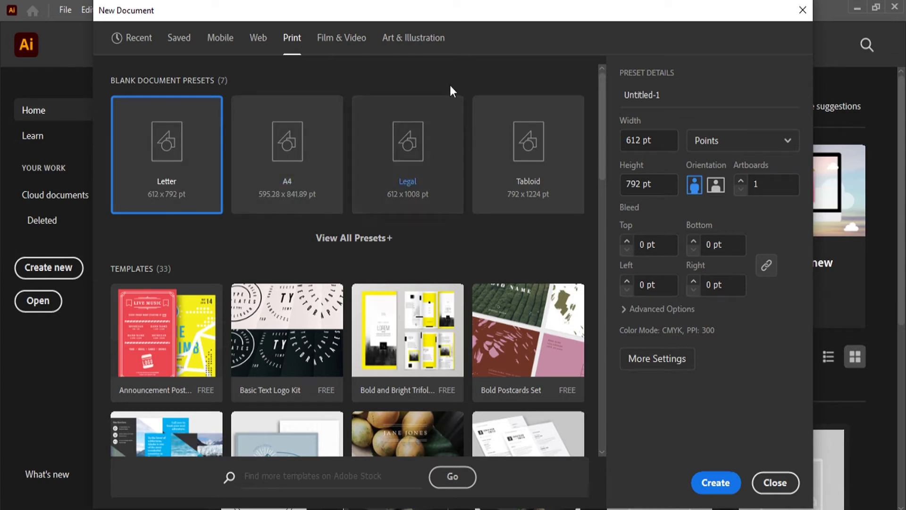
# Set the document units to inches, the width to 23 in and the height to 15 in.
pyautogui.click(723, 147)
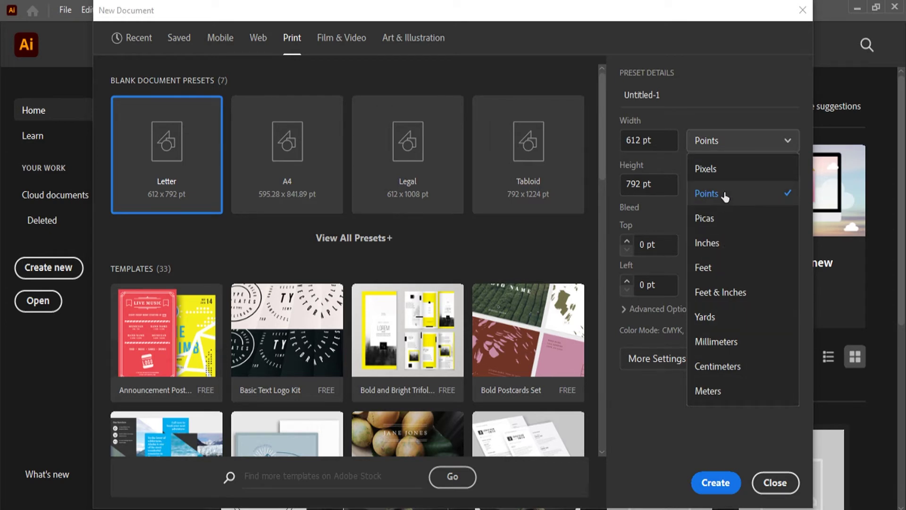
pyautogui.click(719, 245)
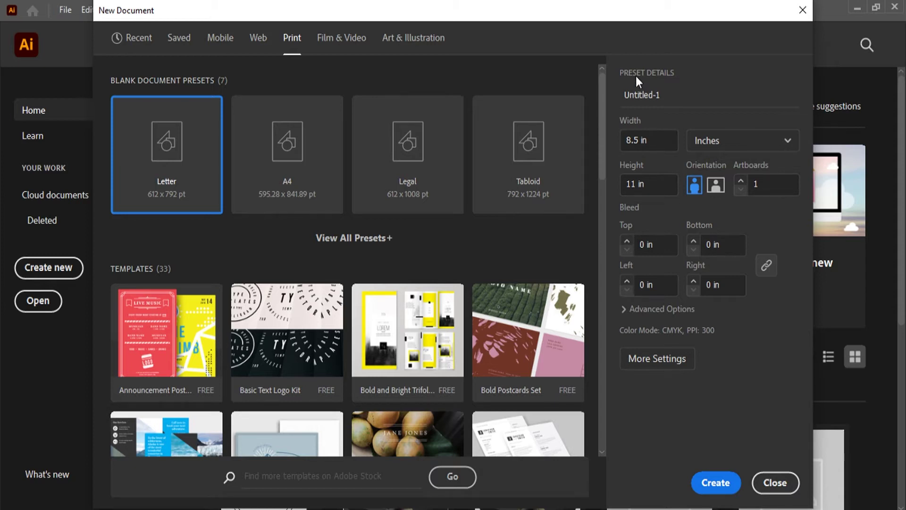
pyautogui.moveTo(657, 140); pyautogui.dragTo(612, 155)
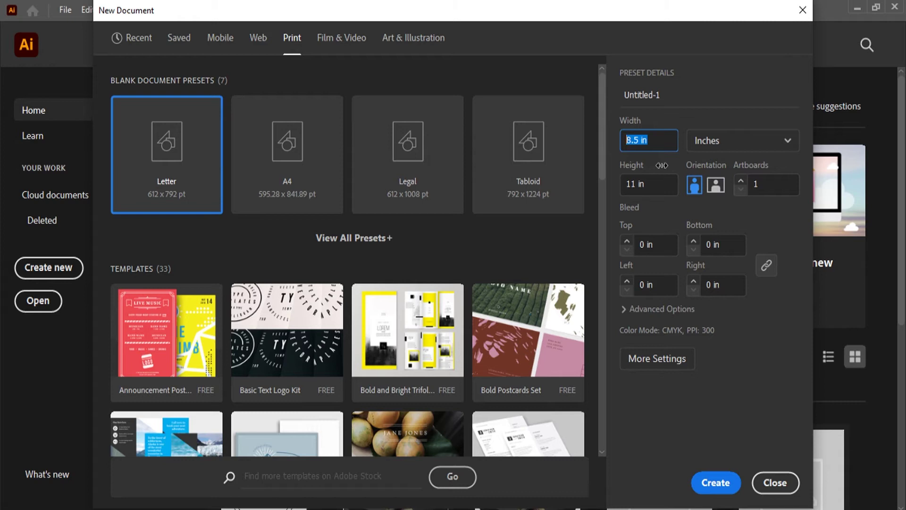
pyautogui.write('23')
pyautogui.press('Tab')
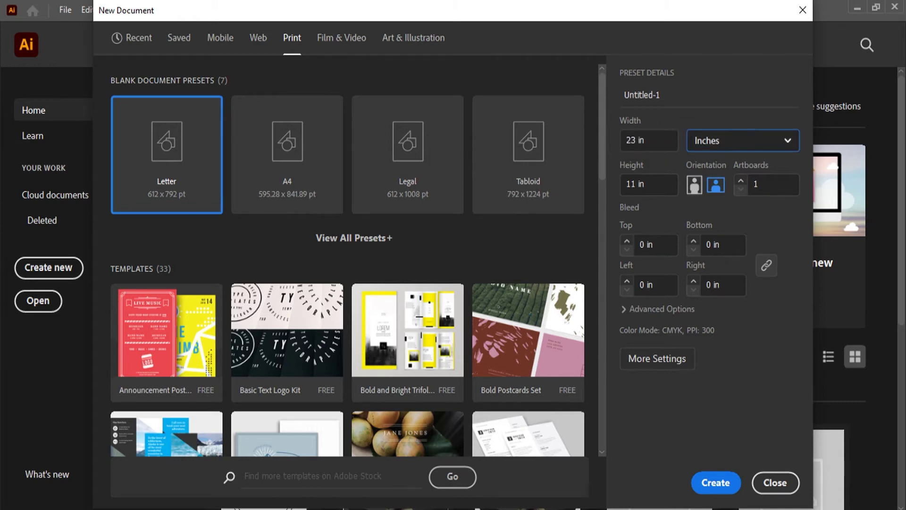
pyautogui.click(629, 194)
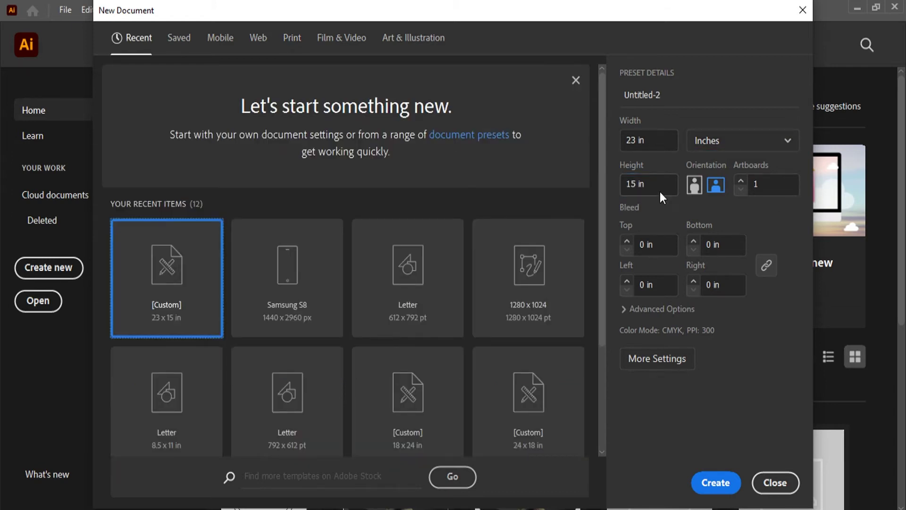
# Switch the page orientation between portrait and landscape, ending on landscape.
pyautogui.click(694, 186)
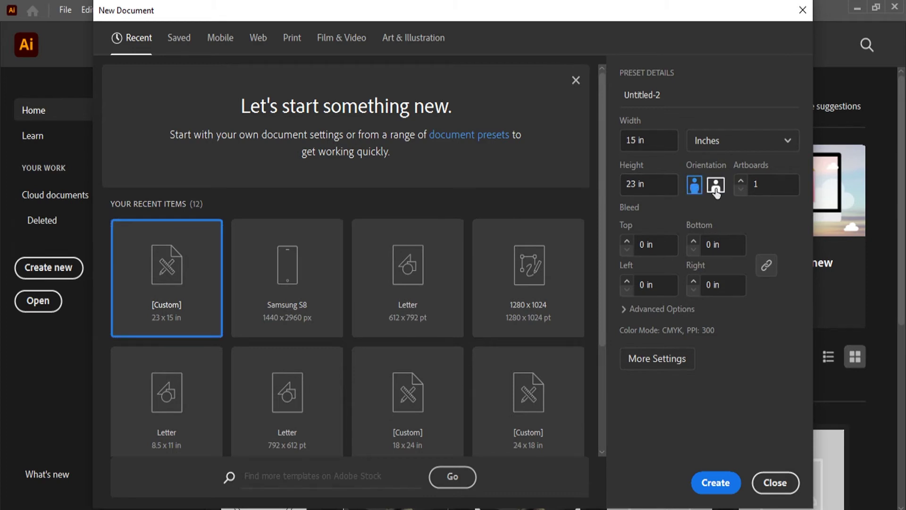
pyautogui.click(716, 186)
pyautogui.click(694, 186)
pyautogui.click(715, 185)
# Set the number of artboards to 3.
pyautogui.click(741, 182)
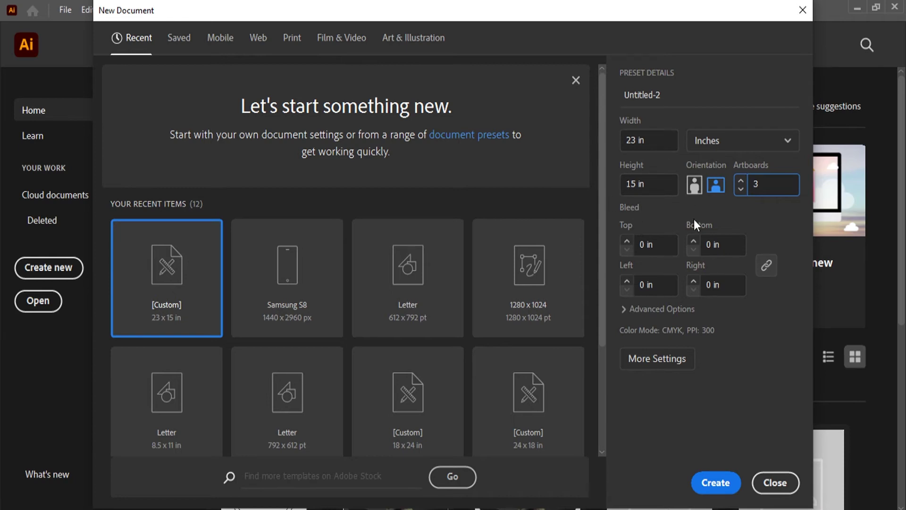
pyautogui.doubleClick(755, 186)
pyautogui.press('BackSpace')
# Set the document bleed to 0.25 in on all four sides.
pyautogui.click(627, 242)
pyautogui.click(627, 242)
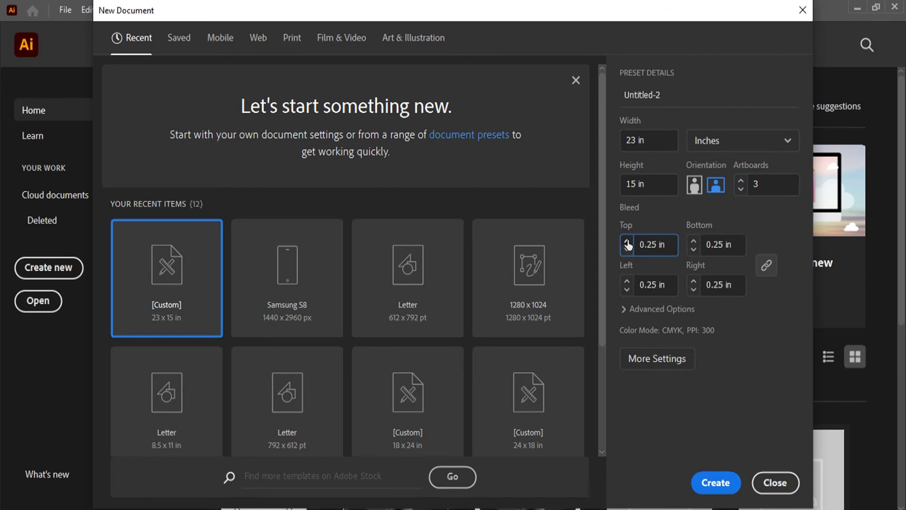
pyautogui.click(627, 242)
pyautogui.click(627, 242)
pyautogui.click(627, 249)
pyautogui.click(627, 249)
pyautogui.click(626, 249)
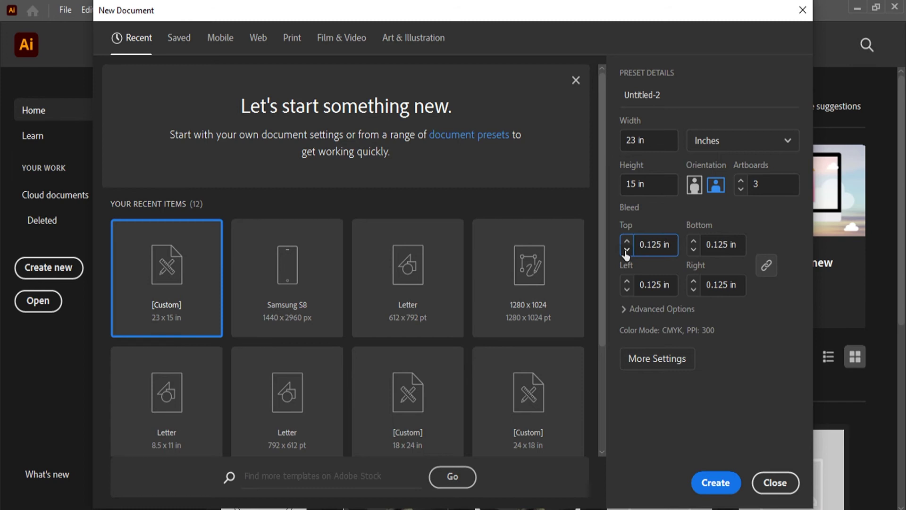
pyautogui.click(627, 242)
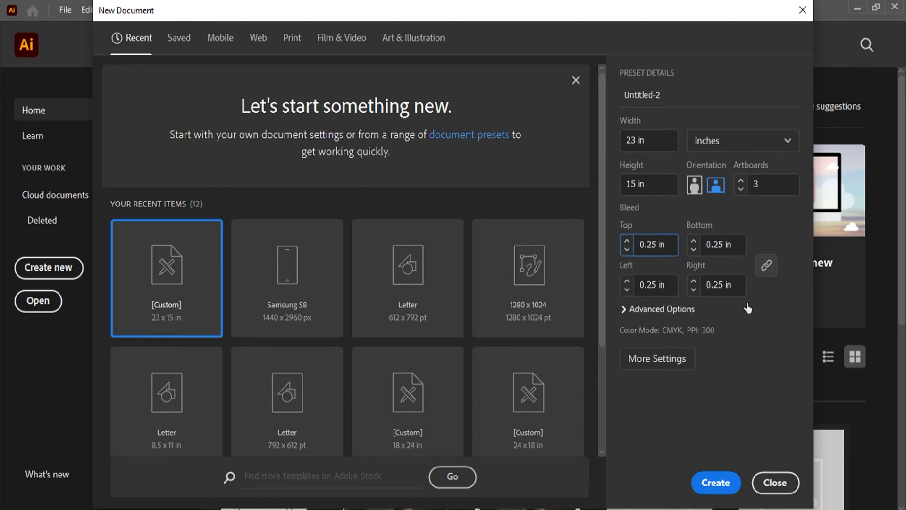
pyautogui.click(765, 242)
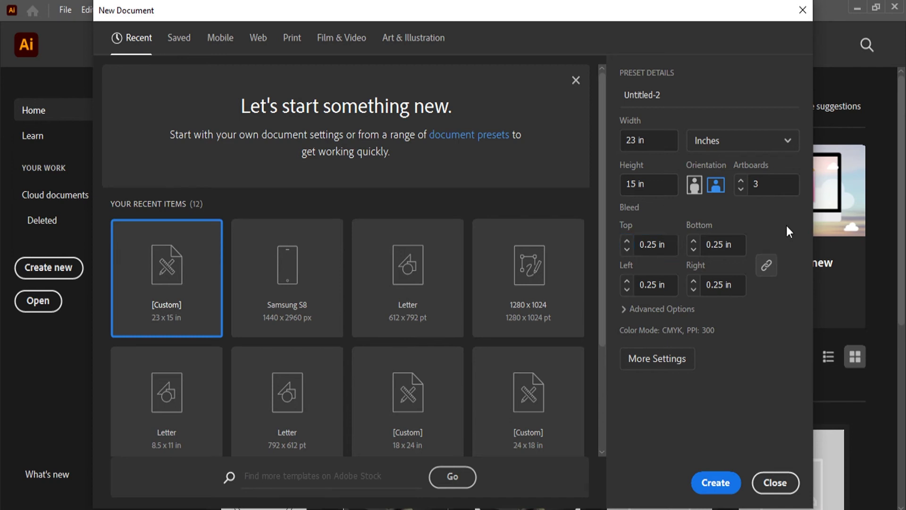
# Expand the advanced options and switch the color mode to RGB Color and back to CMYK Color.
pyautogui.click(647, 310)
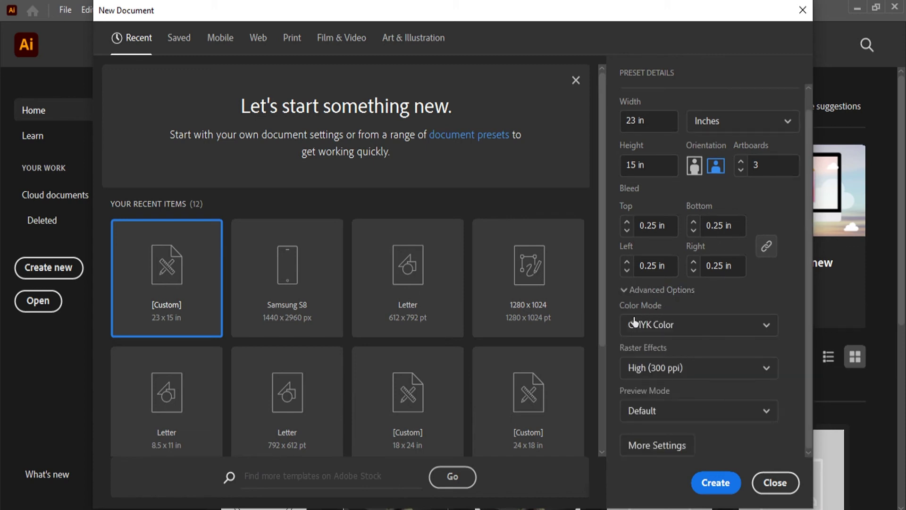
pyautogui.click(711, 327)
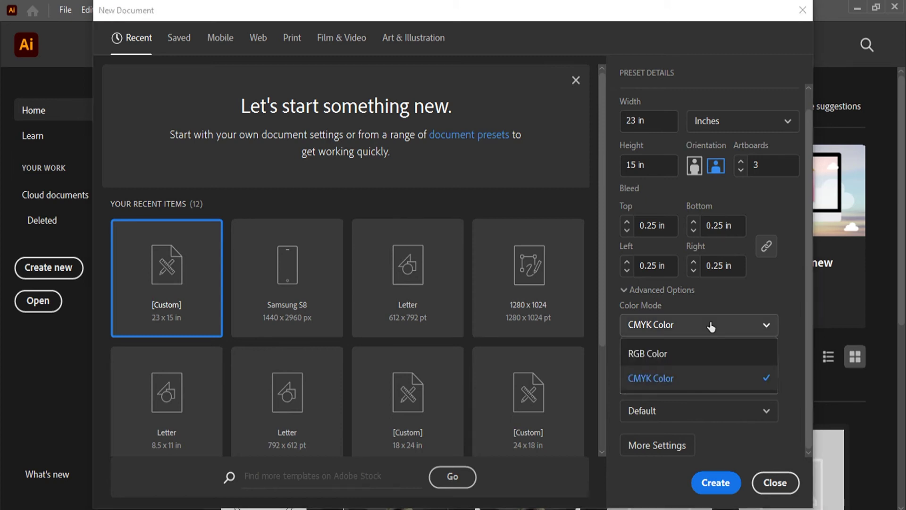
pyautogui.click(701, 363)
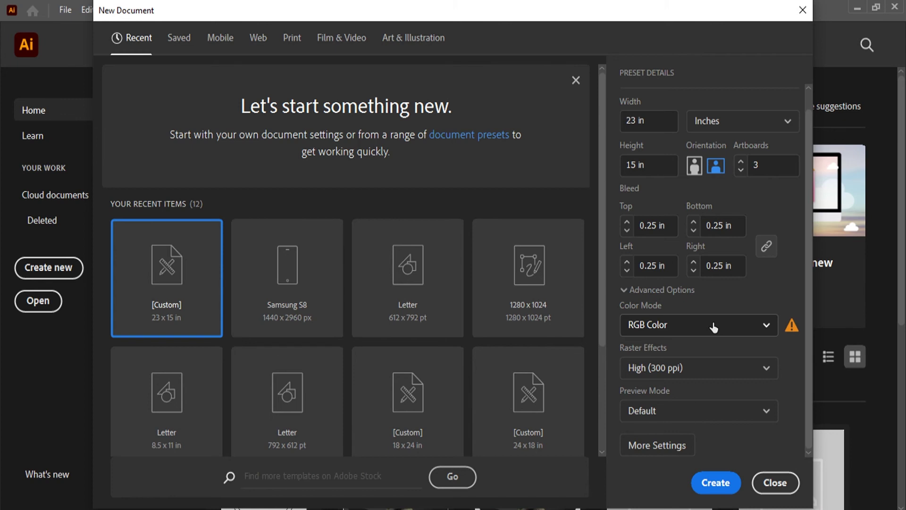
pyautogui.click(713, 327)
pyautogui.click(700, 381)
# Choose CMYK Color mode and High (300 ppi) raster effects, and create the document.
pyautogui.click(650, 333)
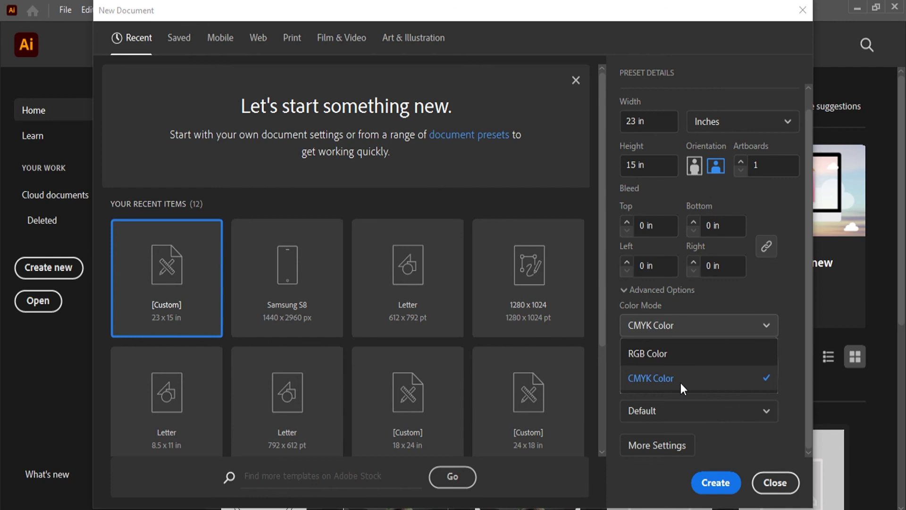
pyautogui.click(680, 383)
pyautogui.click(664, 375)
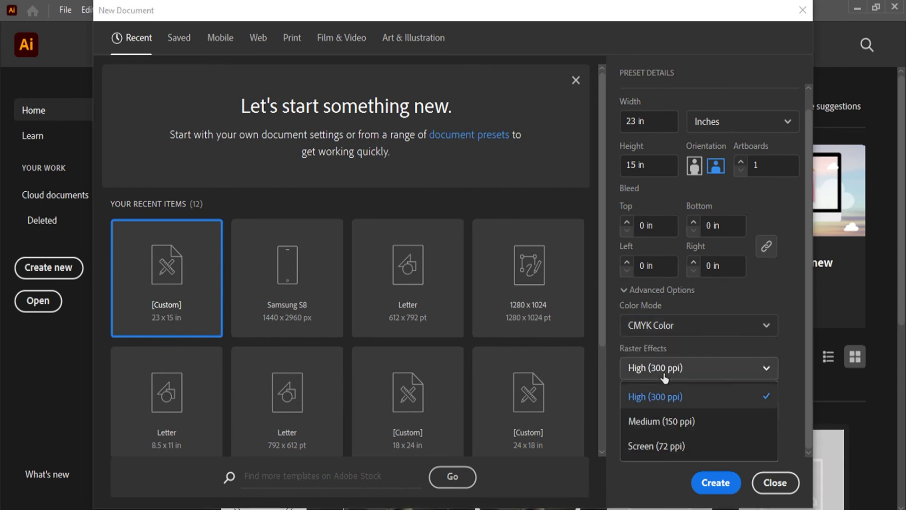
pyautogui.click(686, 398)
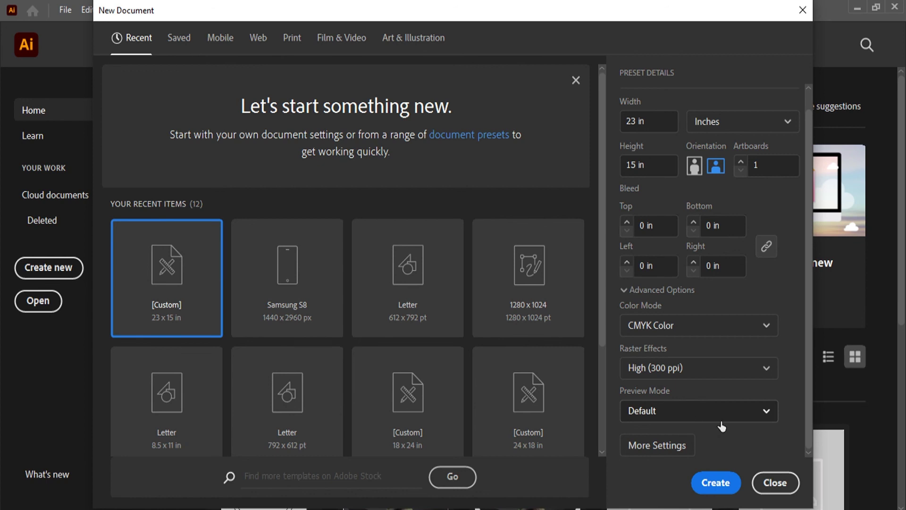
pyautogui.click(715, 483)
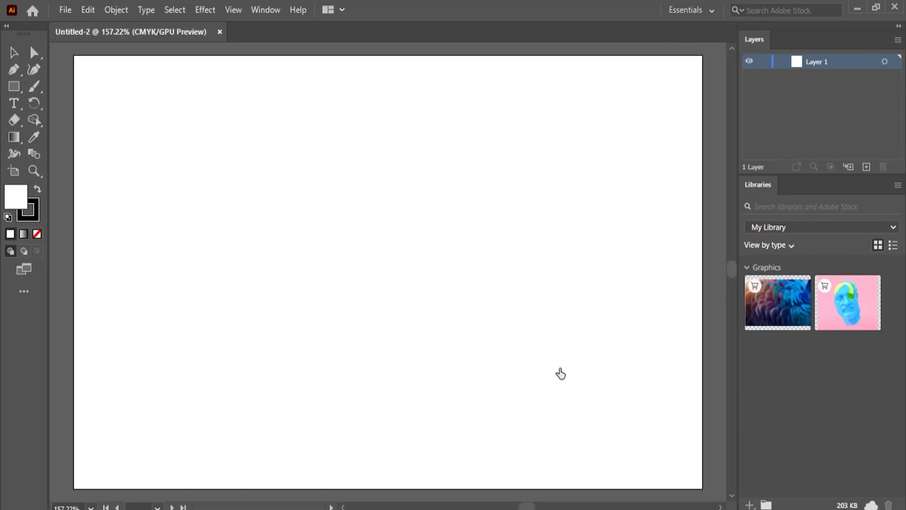